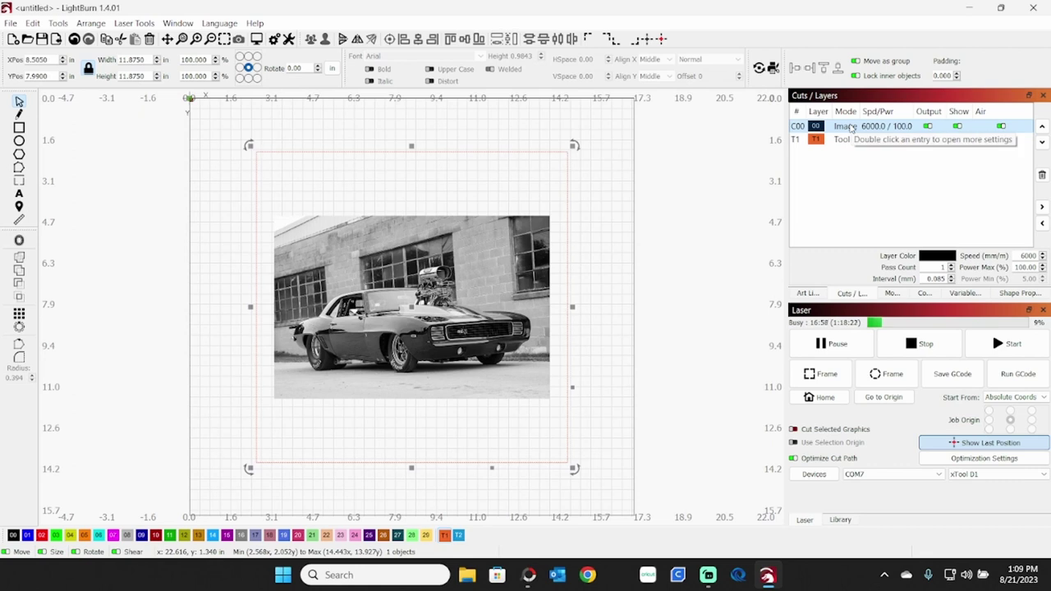
Review and accept the LightBurn image layer settings, then bring PhotoScape X forward
double_click(851, 127)
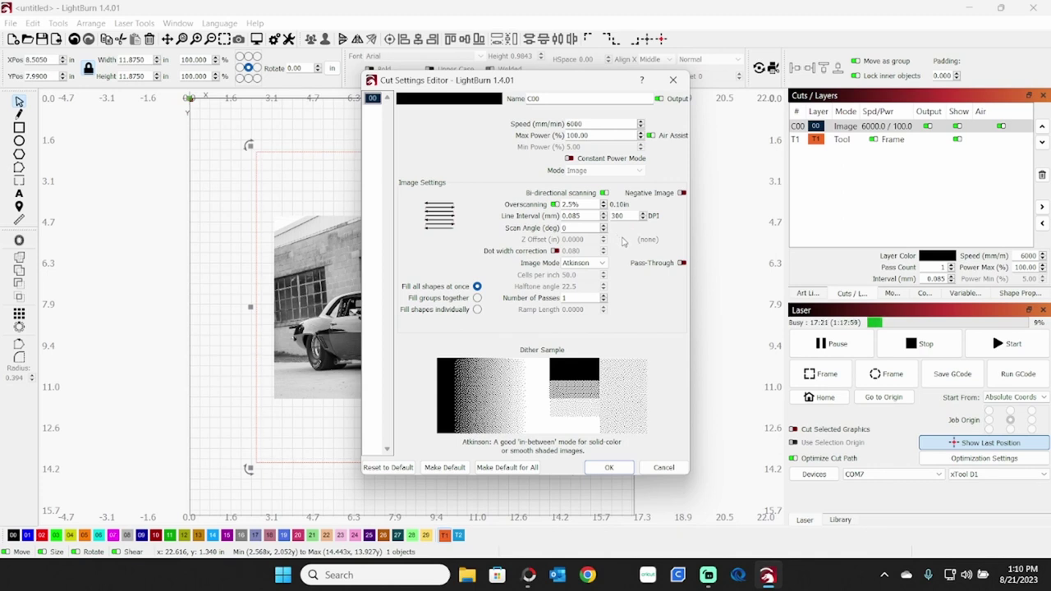
left_click(606, 469)
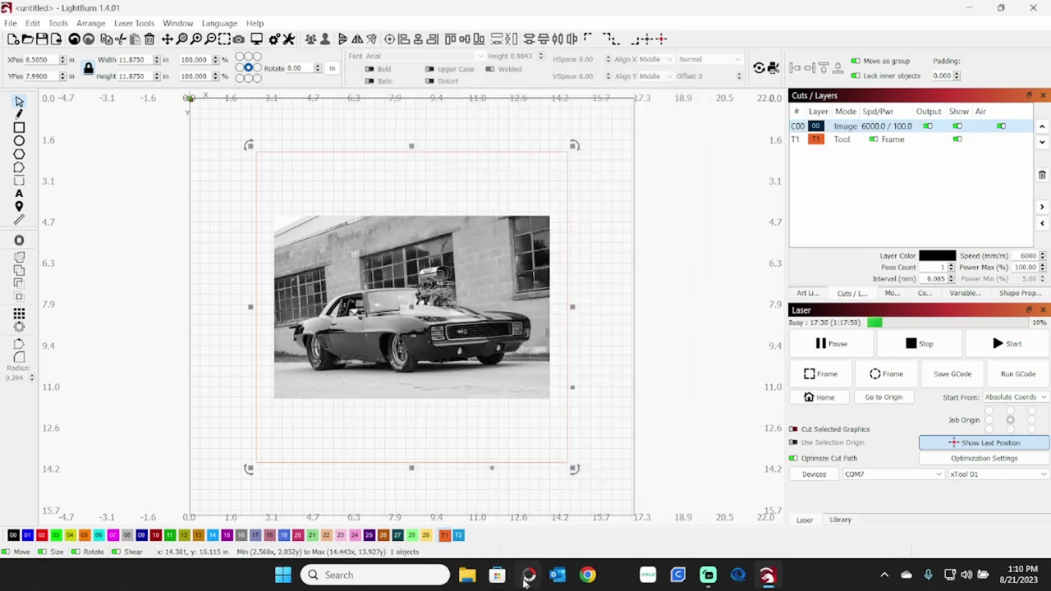
left_click(527, 578)
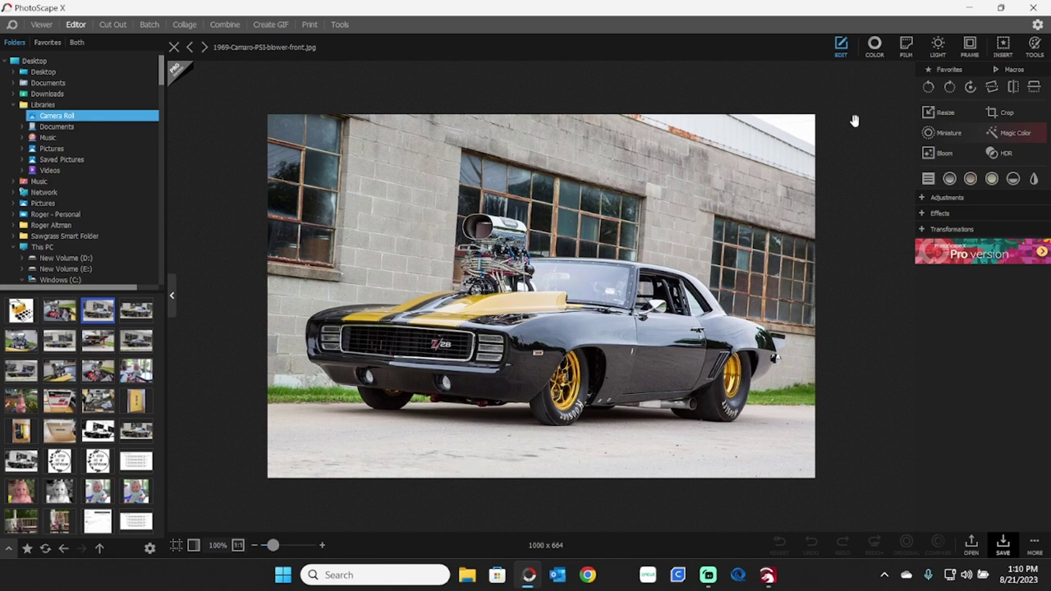
Preview the Camaro photo in Grayscale with contrast 65, then reset it to Original Color
left_click(874, 46)
left_click(943, 73)
left_click(937, 96)
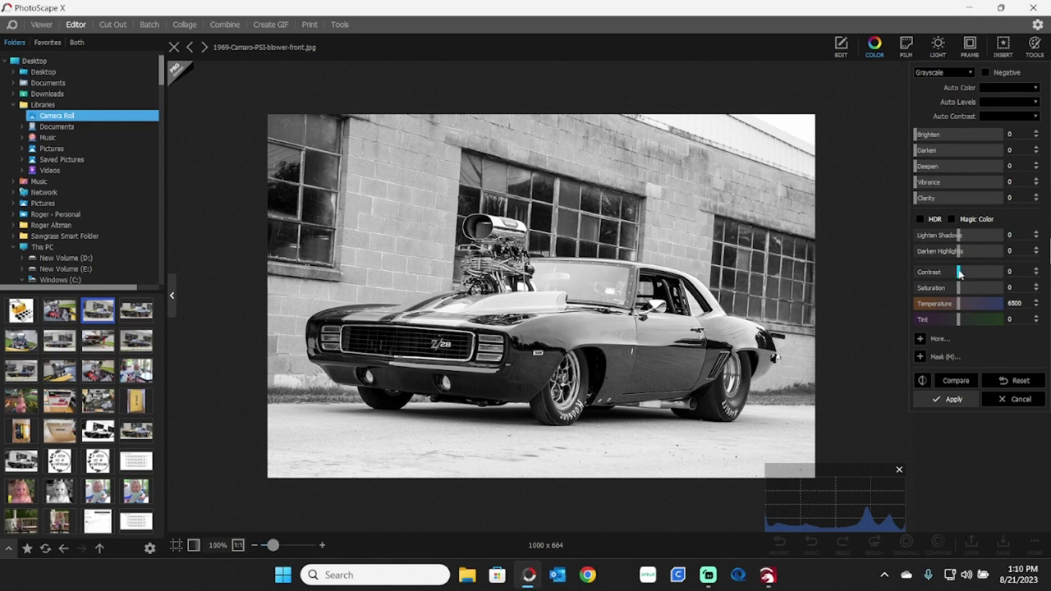
mouse_move(959, 273)
left_mouse_down()
mouse_move(988, 274)
mouse_move(957, 276)
left_mouse_up()
left_click(1010, 380)
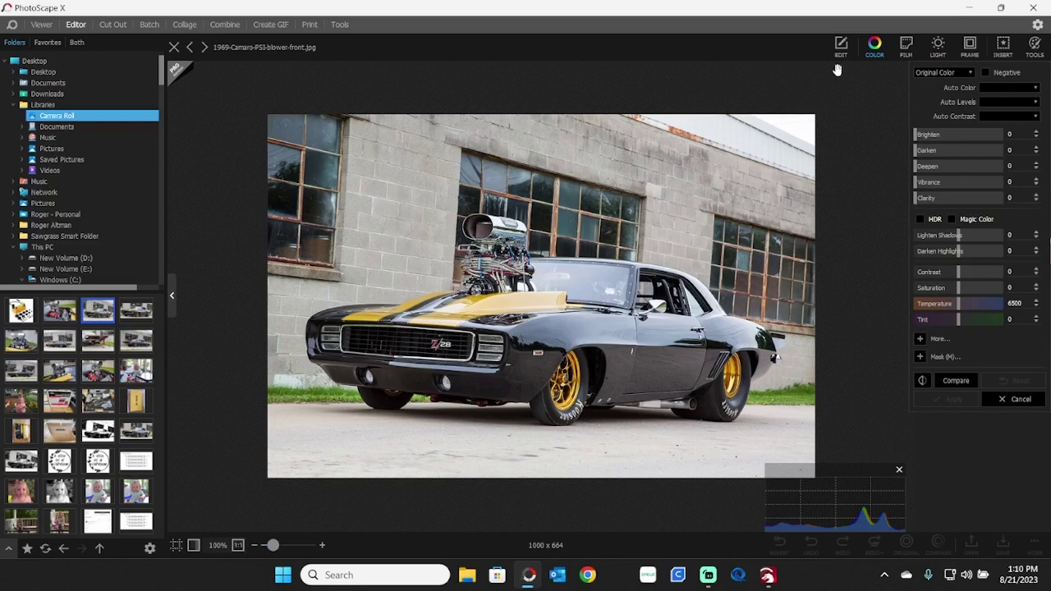
Try Black & White with higher contrast, reset to original colour, and minimise PhotoScape X
left_click(971, 81)
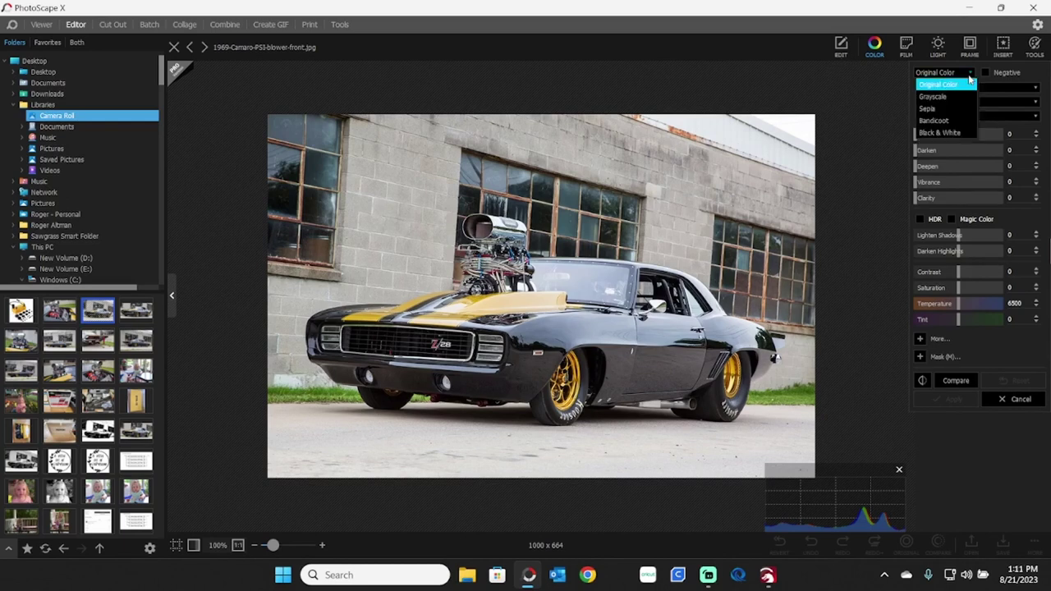
left_click(953, 132)
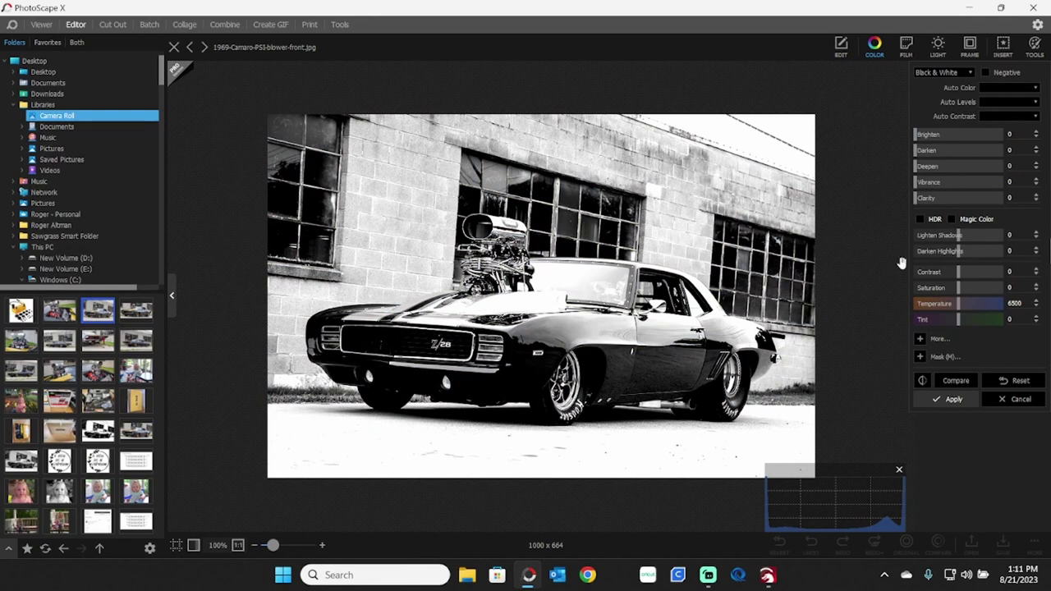
mouse_move(960, 273)
left_mouse_down()
mouse_move(988, 273)
mouse_move(916, 277)
mouse_move(957, 270)
left_mouse_up()
left_click(1002, 382)
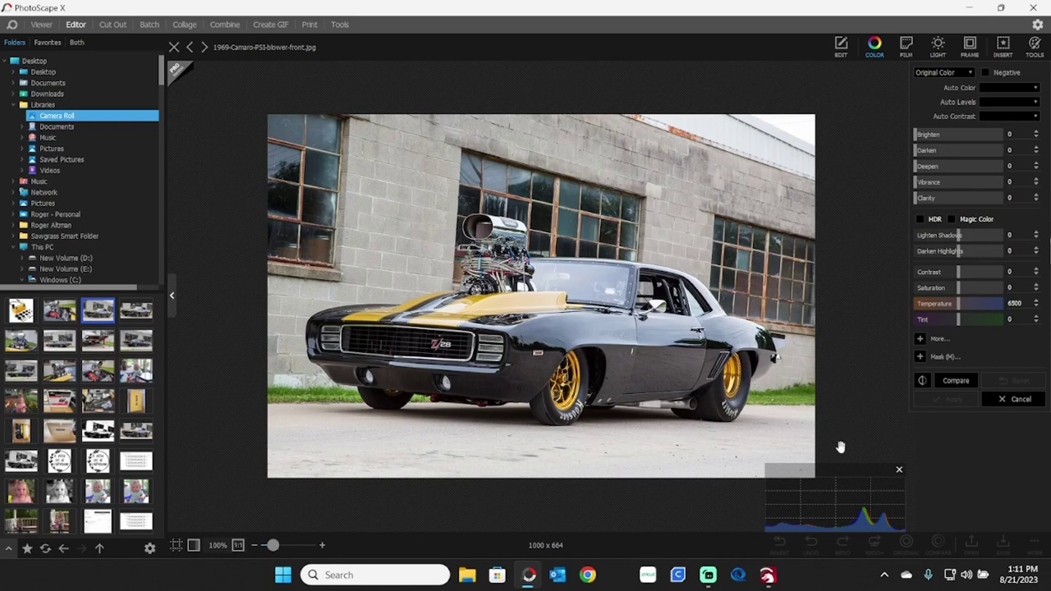
left_click(767, 576)
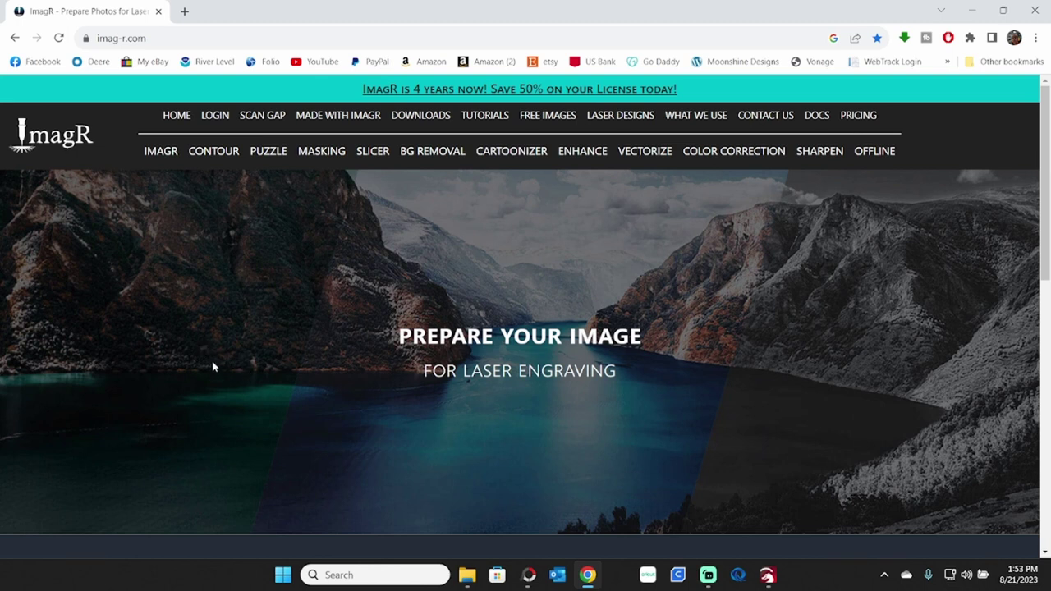
Upload the Camaro photo from Pictures > Camera Roll into ImagR
scroll(209, 345, "down", 5)
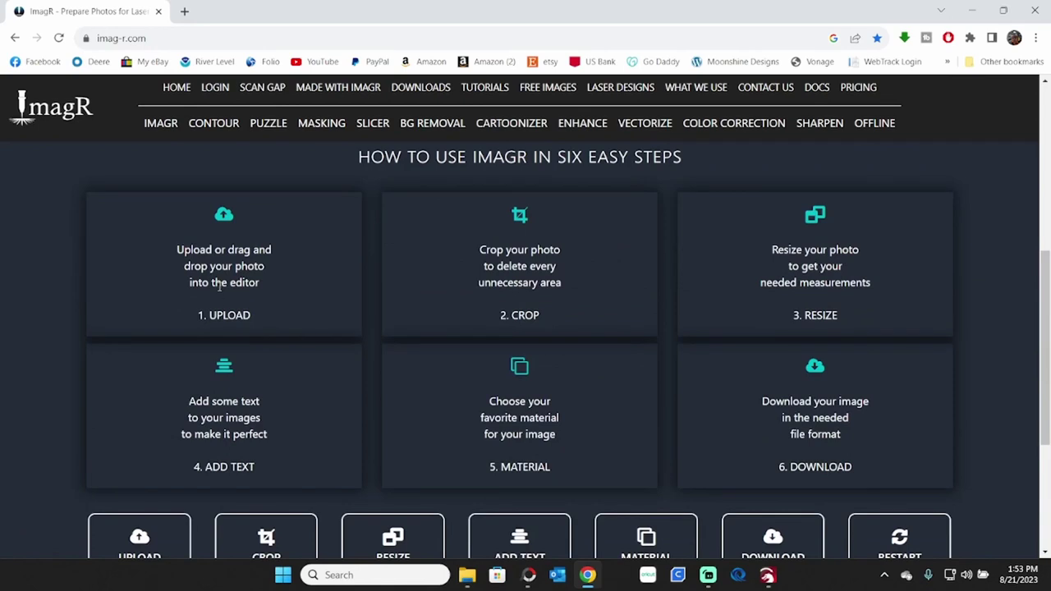
scroll(197, 284, "down", 1)
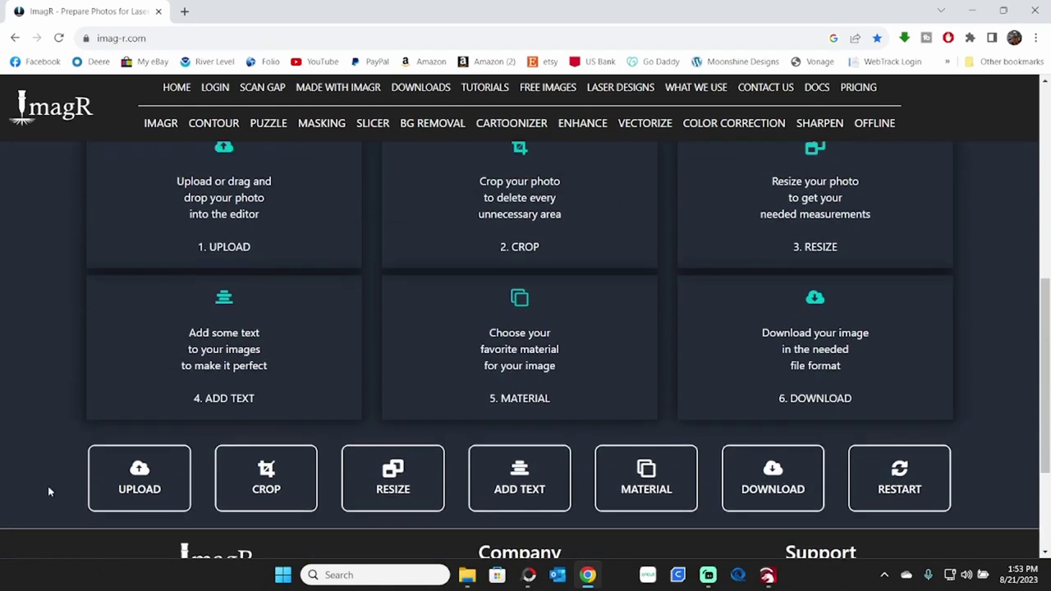
left_click(149, 470)
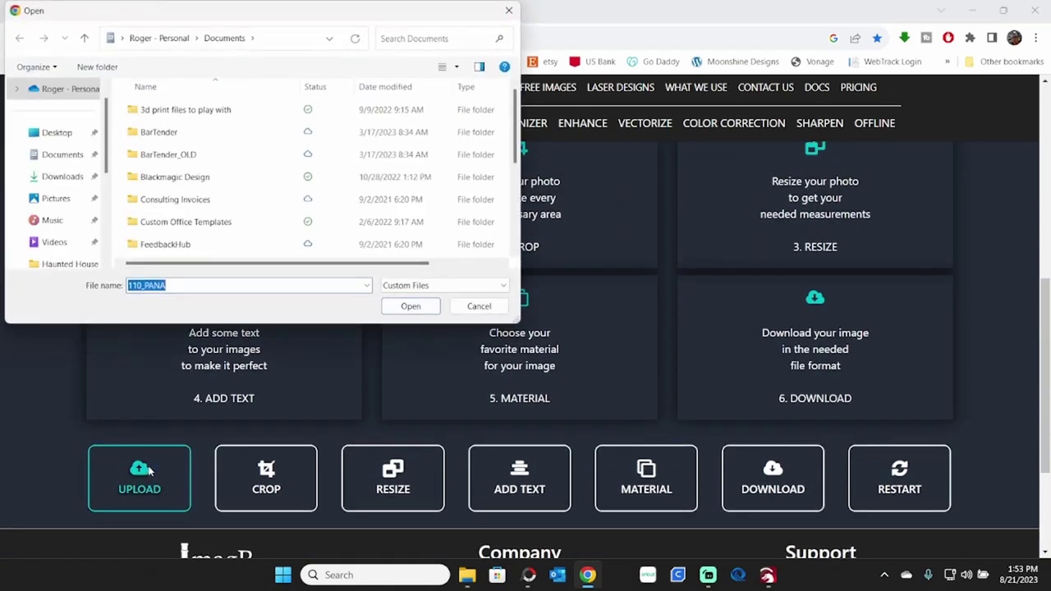
left_click(56, 202)
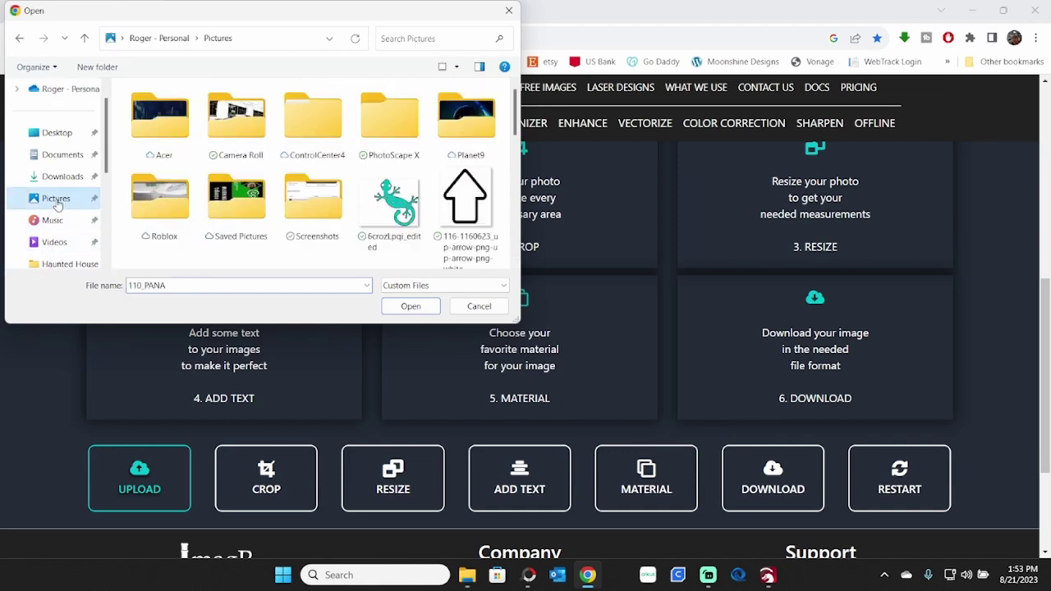
double_click(234, 130)
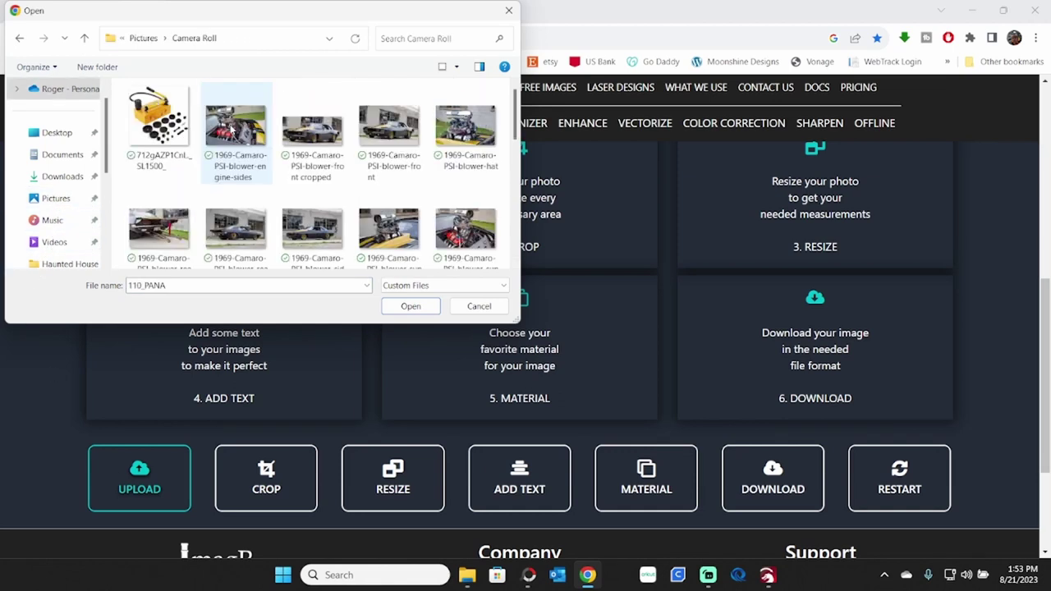
double_click(309, 138)
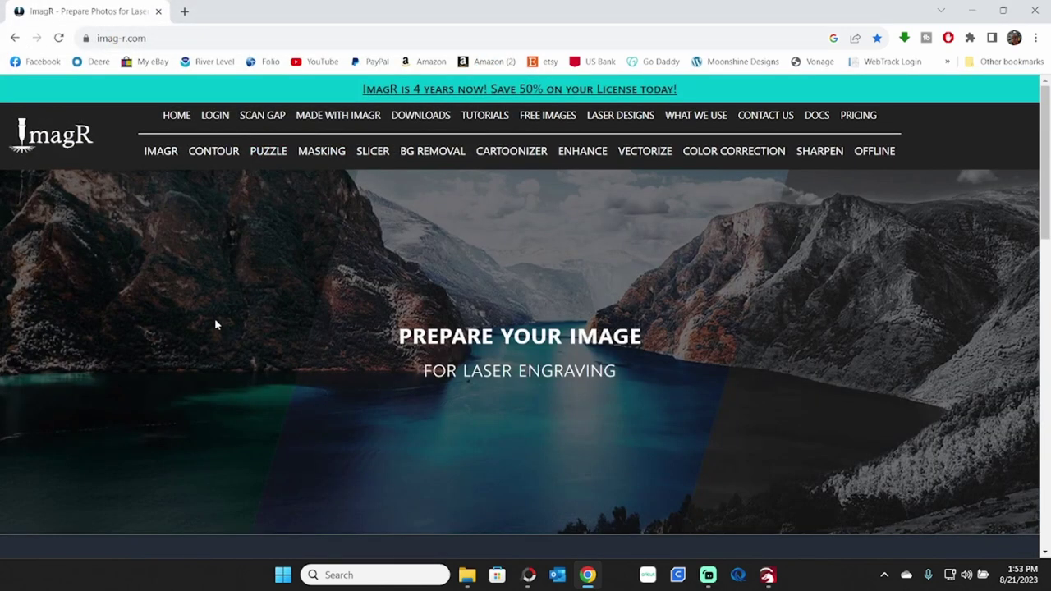
Choose Glass as the engraving material for the 912×442 px Camaro photo
scroll(214, 318, "down", 3)
scroll(207, 318, "down", 6)
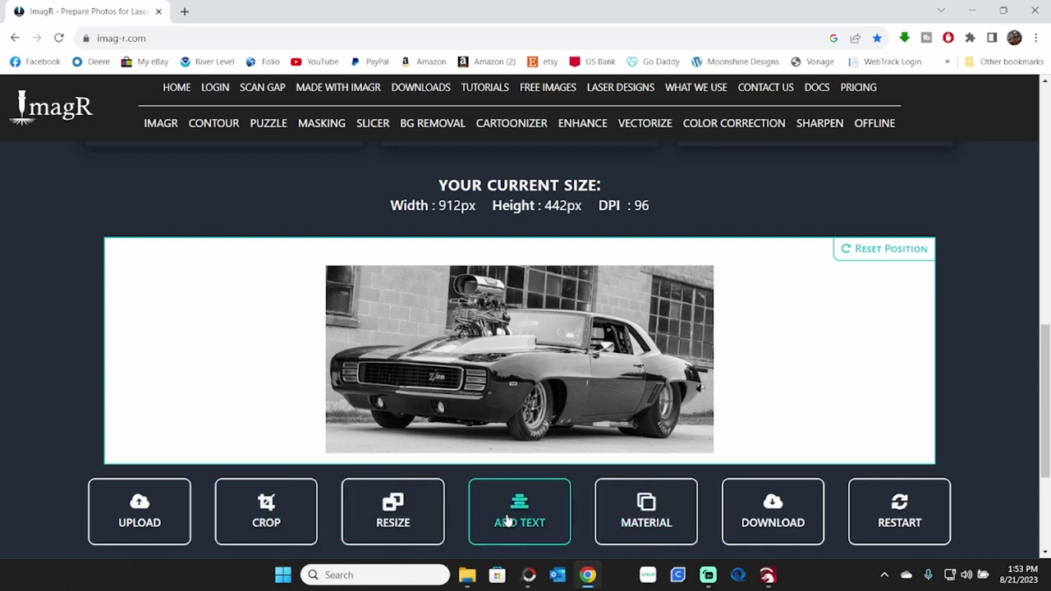
left_click(622, 517)
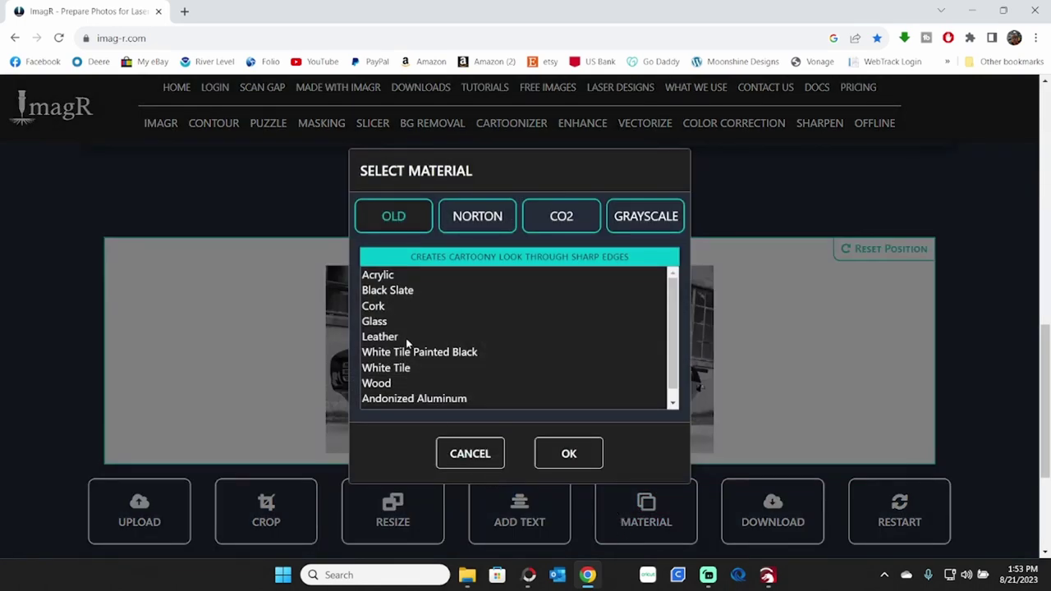
scroll(404, 336, "down", 1)
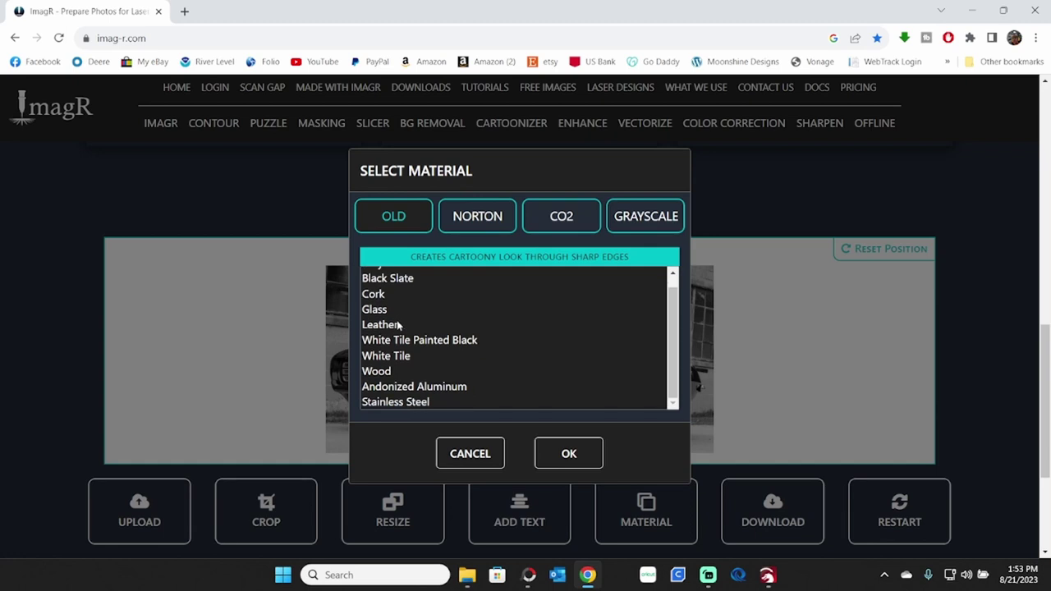
left_click(377, 311)
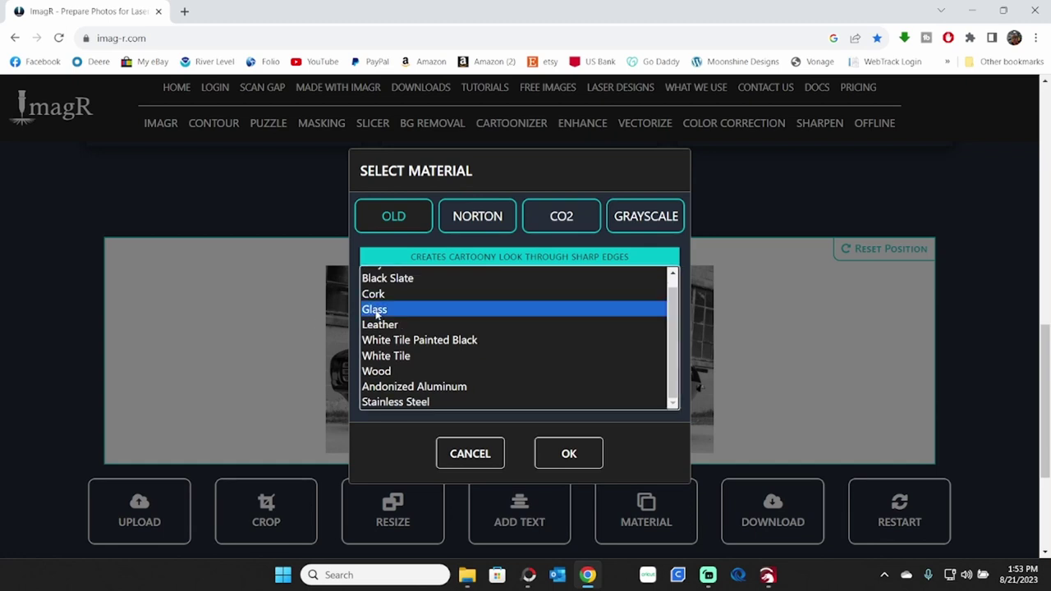
left_click(567, 457)
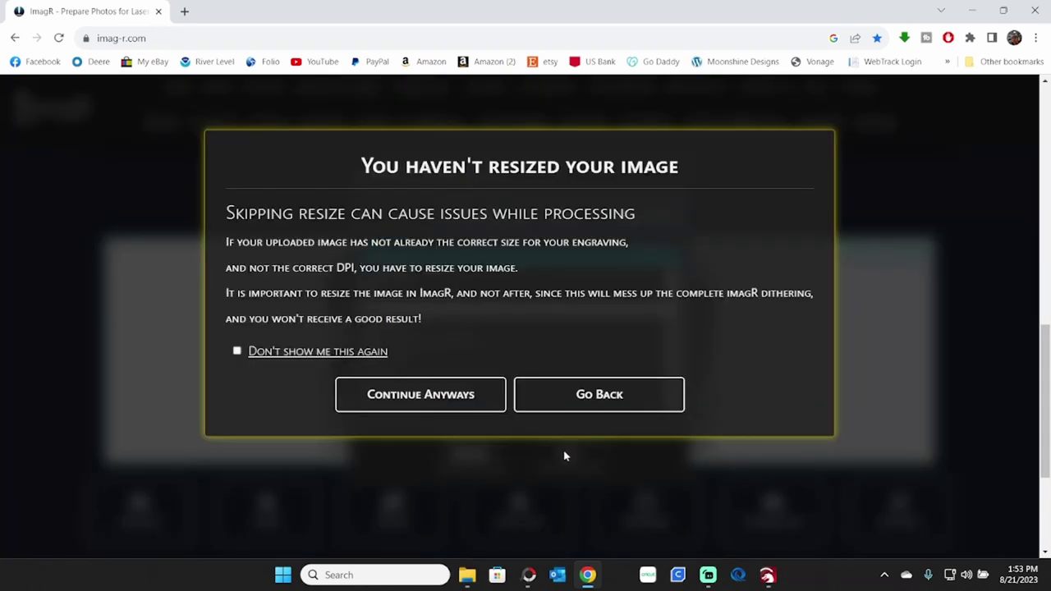
Continue without resizing and view the Glass-processed dithered Camaro preview beside the original
left_click(420, 395)
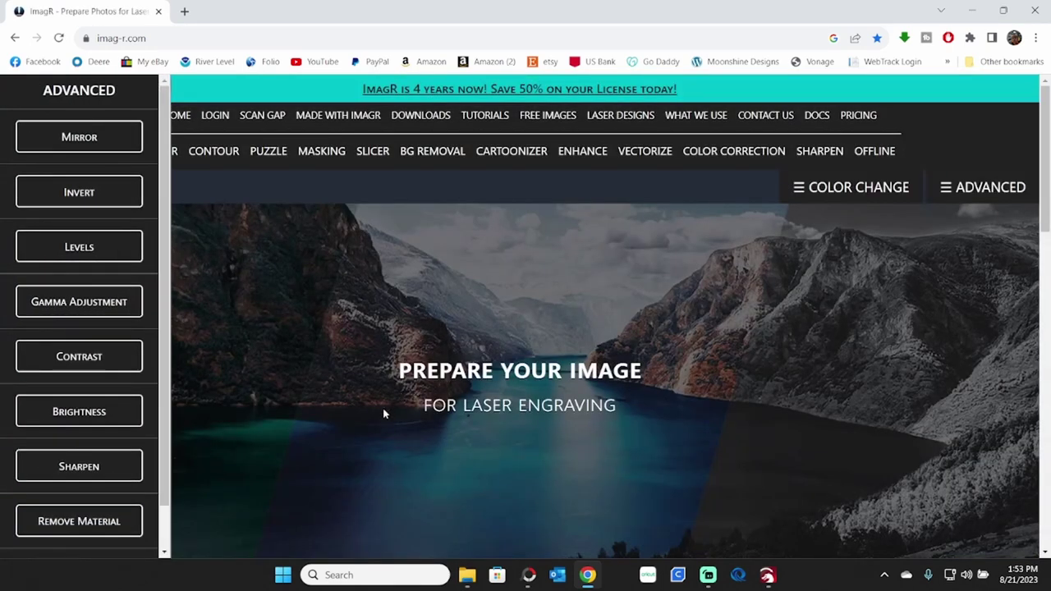
scroll(383, 408, "down", 3)
scroll(385, 409, "down", 5)
scroll(392, 417, "down", 4)
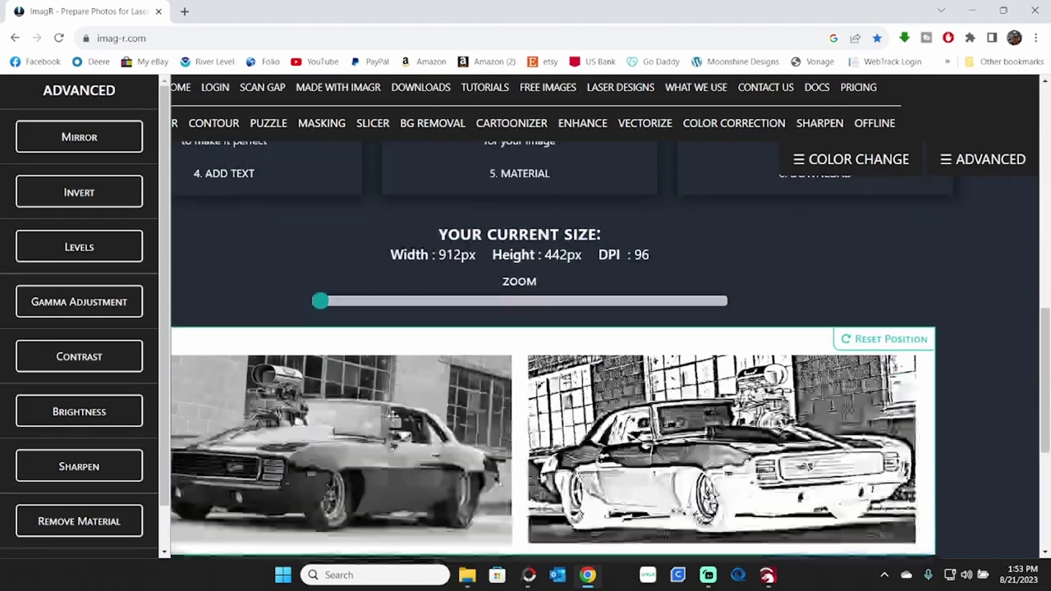
scroll(393, 421, "up", 2)
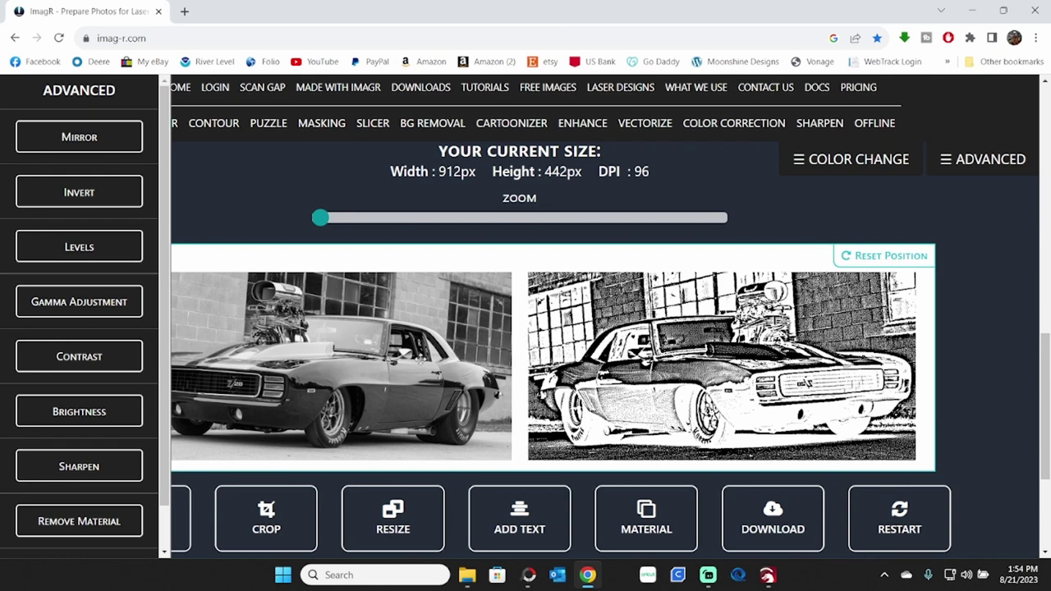
Lower the image contrast to -27 in the Advanced panel and check Brightness
left_click(70, 357)
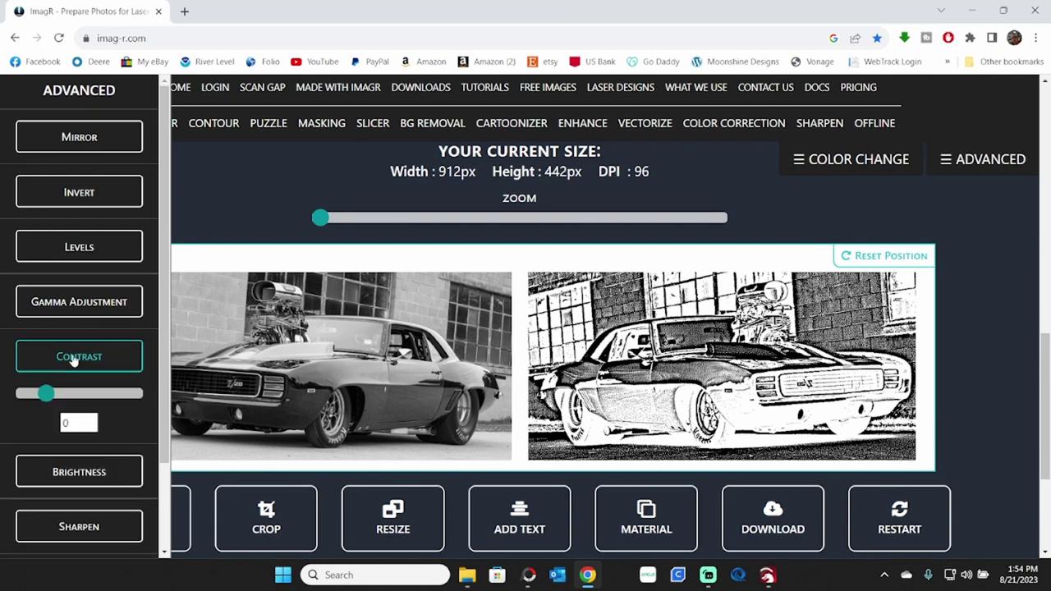
mouse_move(45, 394)
left_mouse_down()
mouse_move(110, 393)
mouse_move(41, 402)
left_mouse_up()
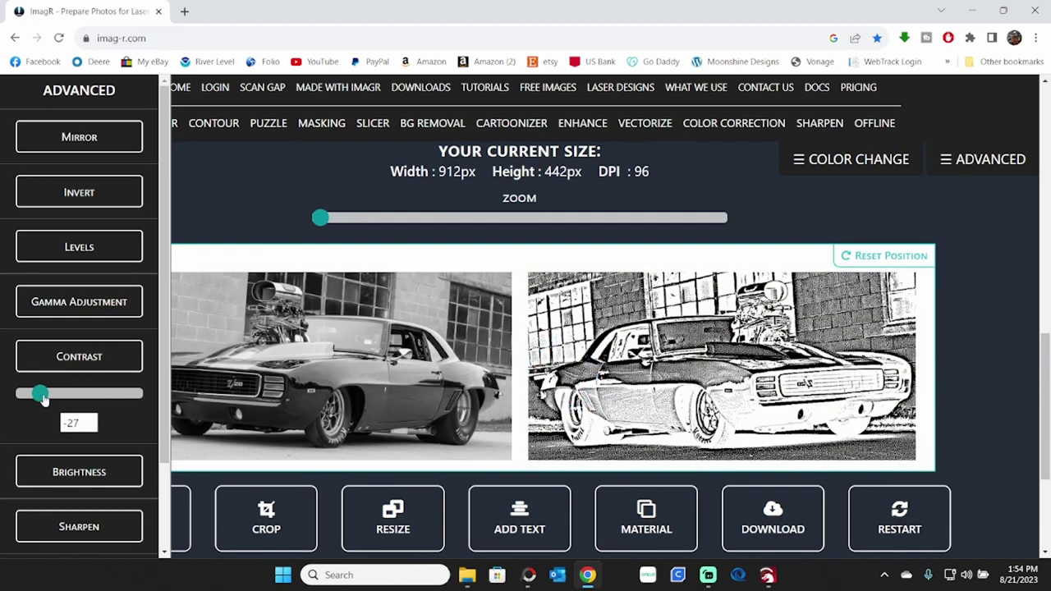
left_click(82, 472)
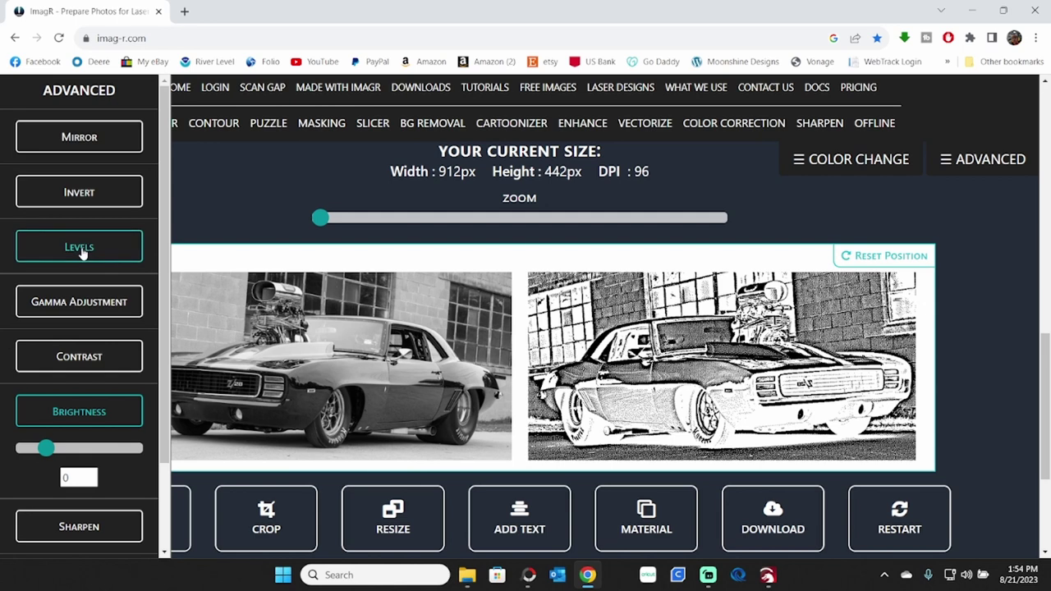
Toggle Mirror on and back off, leaving the preview in its original direction
left_click(80, 139)
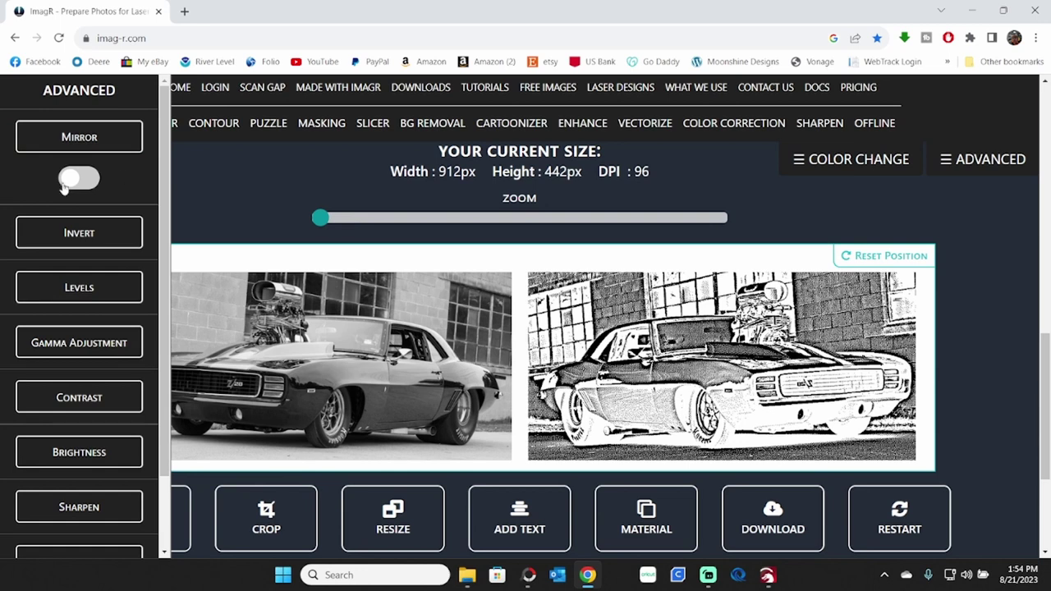
left_click(92, 178)
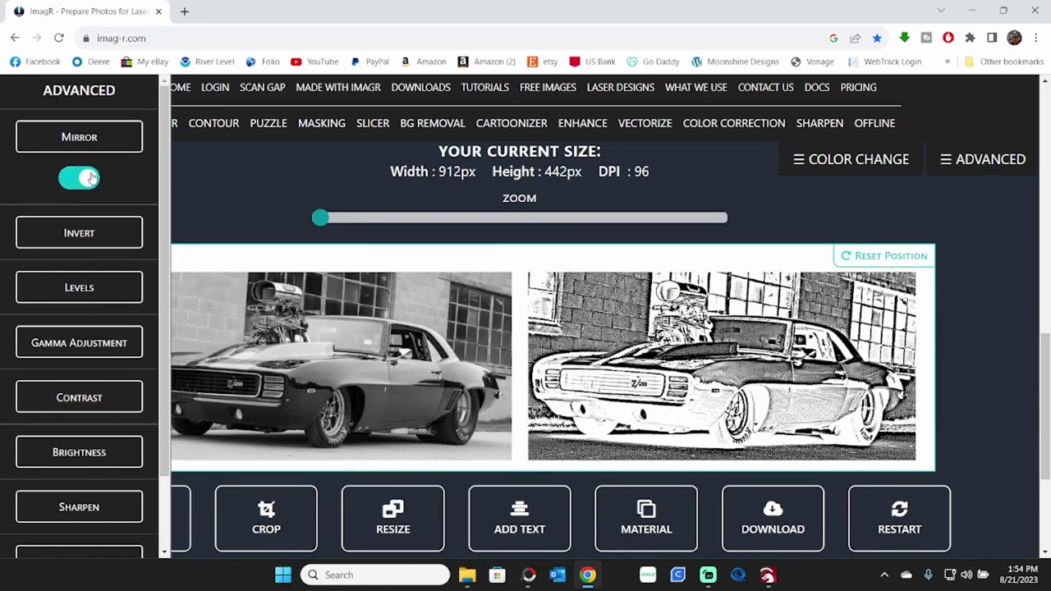
left_click(70, 181)
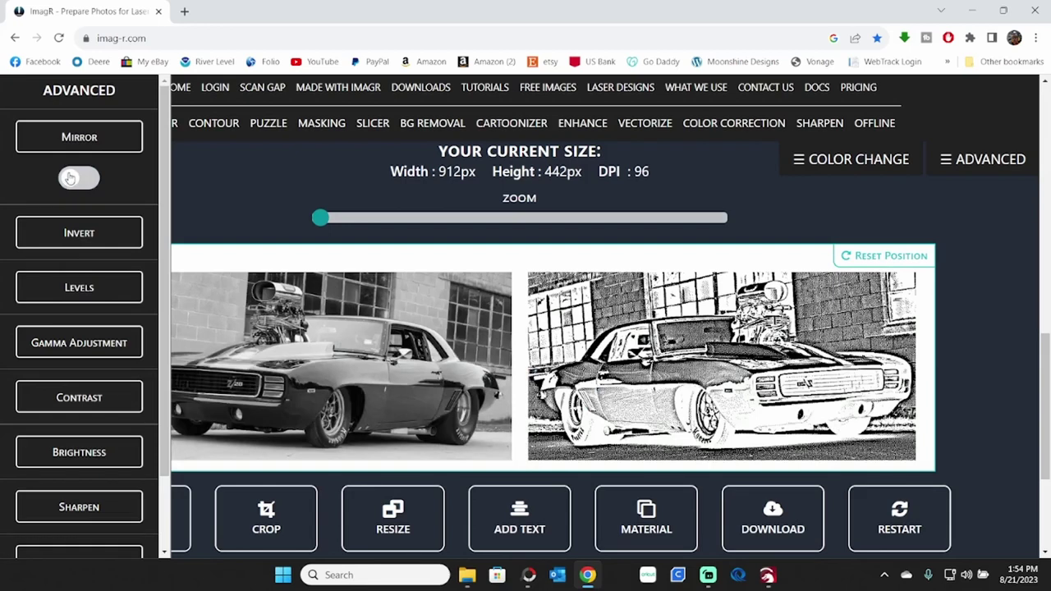
scroll(71, 178, "down", 1)
scroll(72, 174, "down", 2)
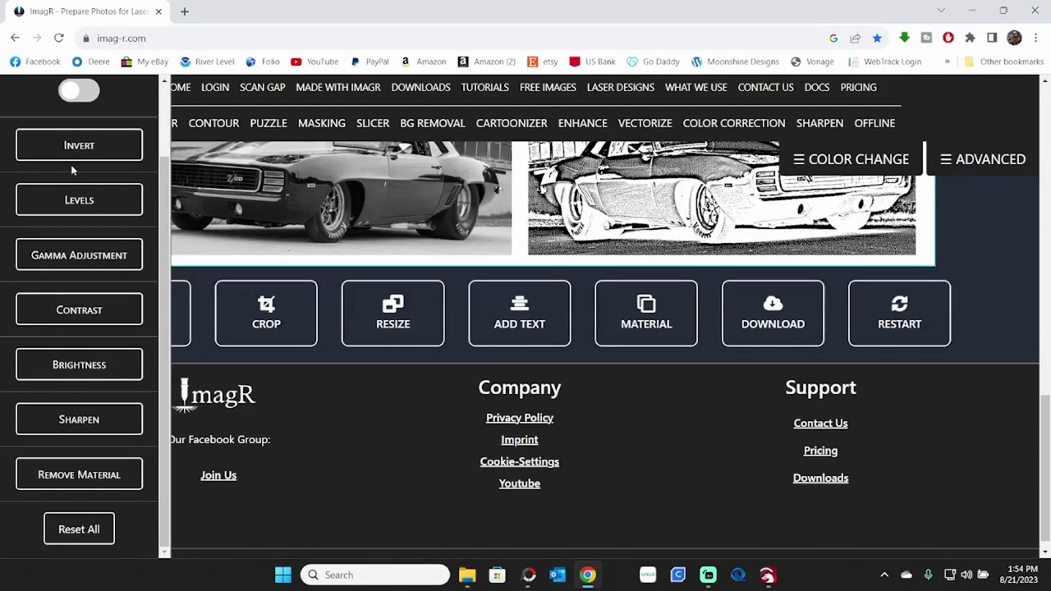
scroll(687, 271, "up", 1)
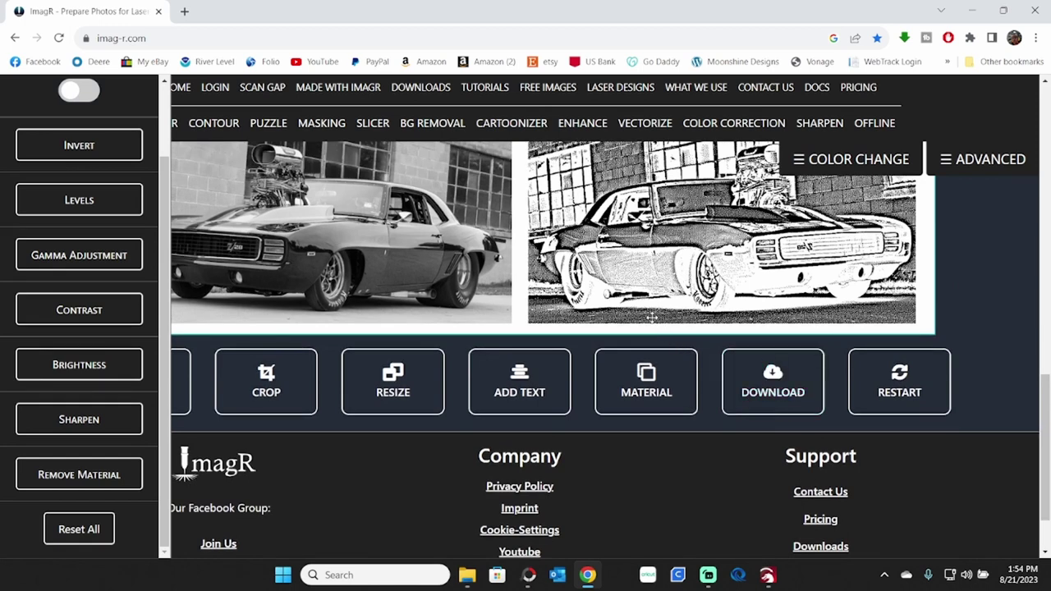
scroll(651, 317, "up", 1)
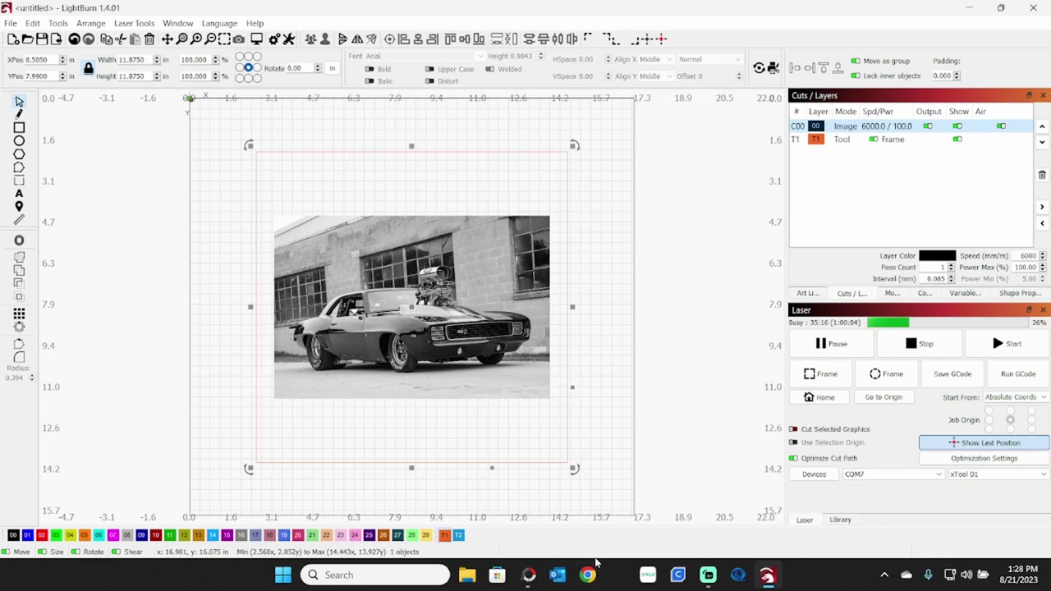
Bring PhotoScape X to the front while the LightBurn engraving keeps running
left_click(528, 575)
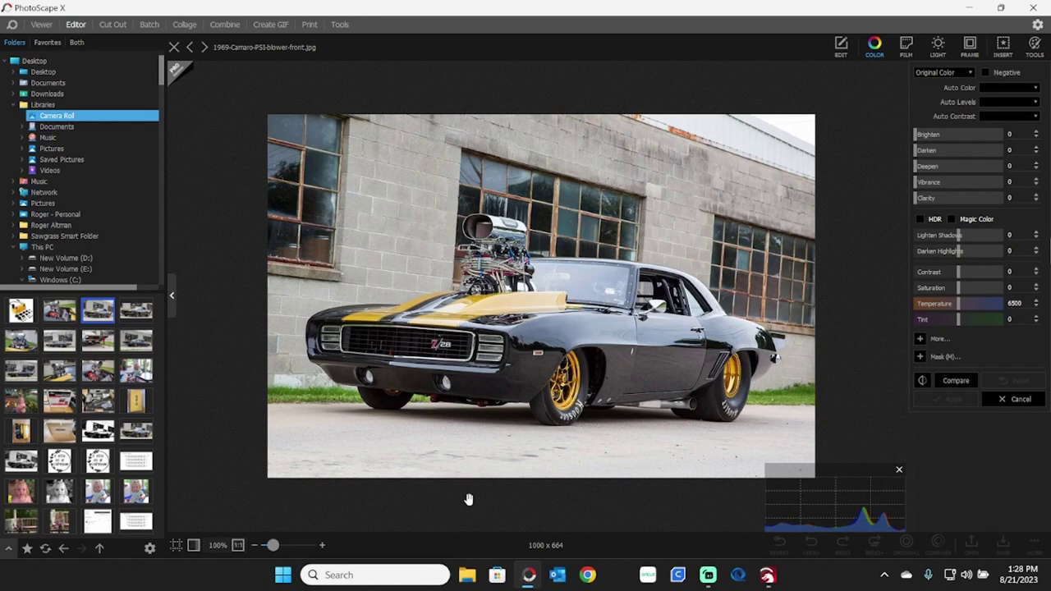
Open the 1969-Camaro-PSI-blower-supercharger.jpg close-up from the browser thumbnails
left_click(95, 373)
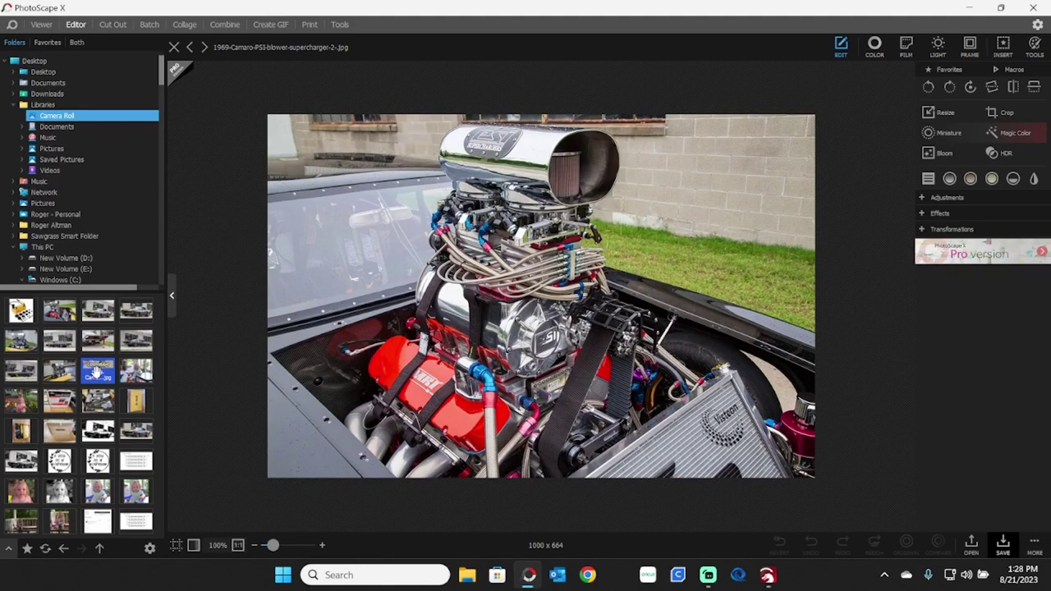
left_click(54, 372)
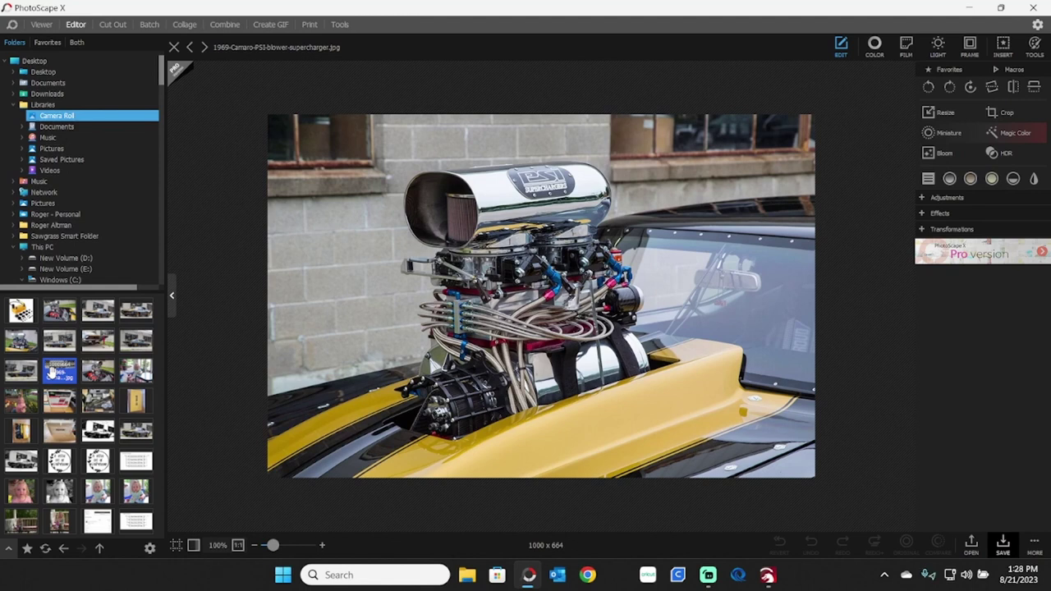